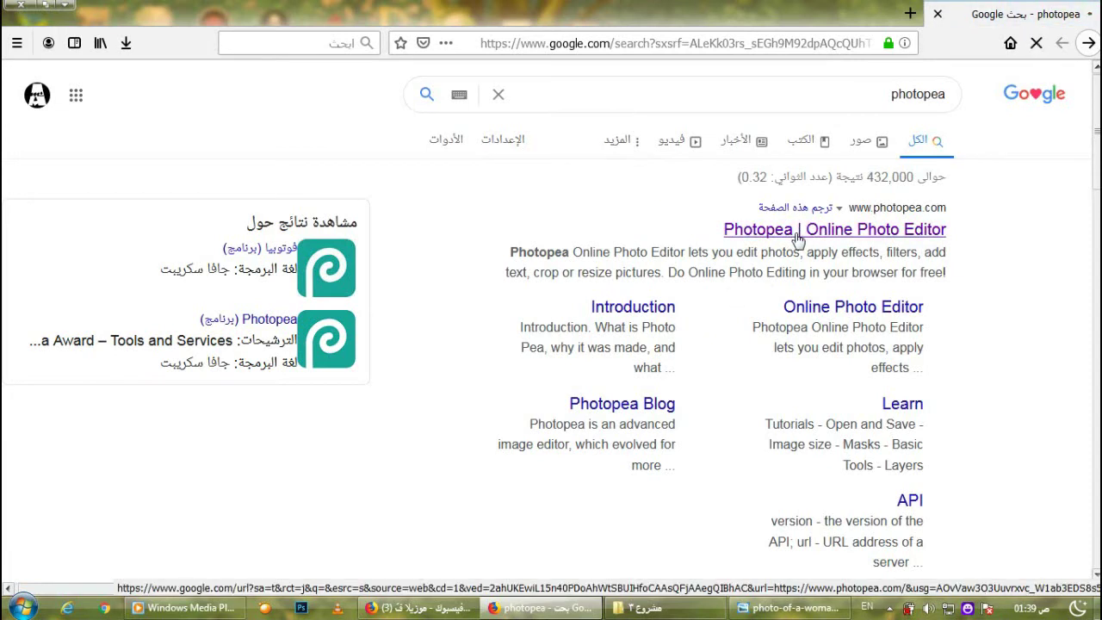
- Open the Photopea online editor and start a new project from the maroon "Wake Me Up!" template
click(797, 230)
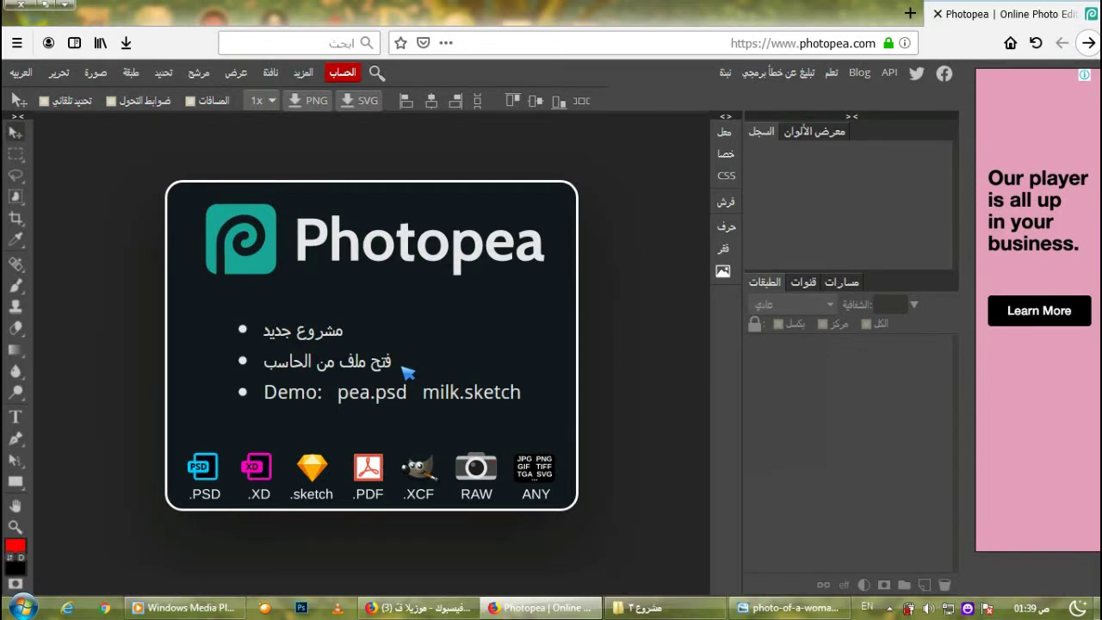
click(344, 334)
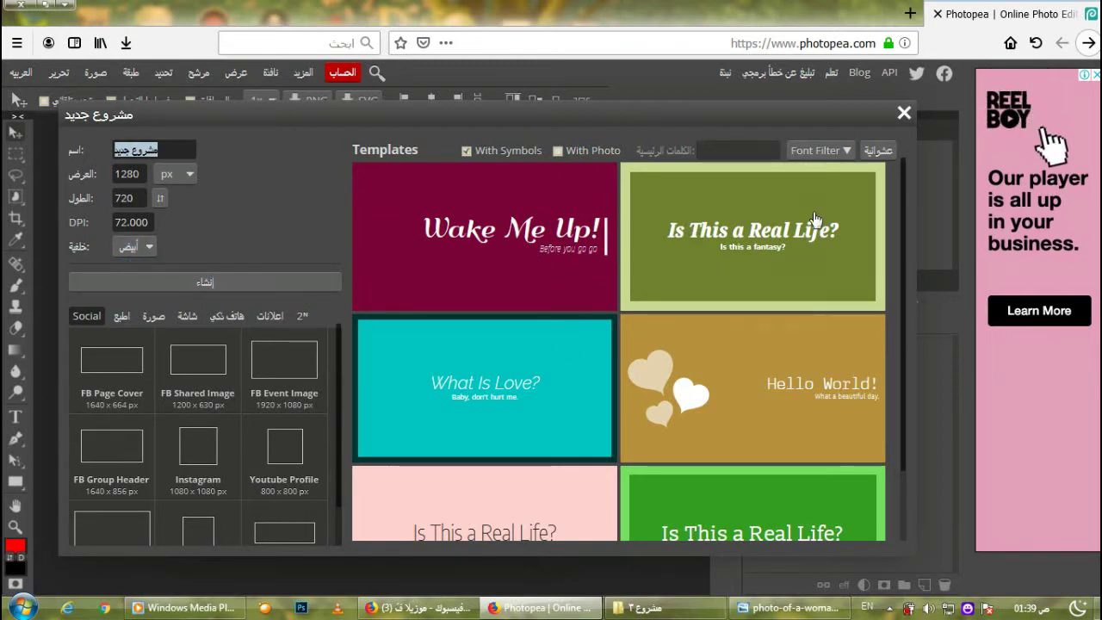
scroll(909, 258, down, 3)
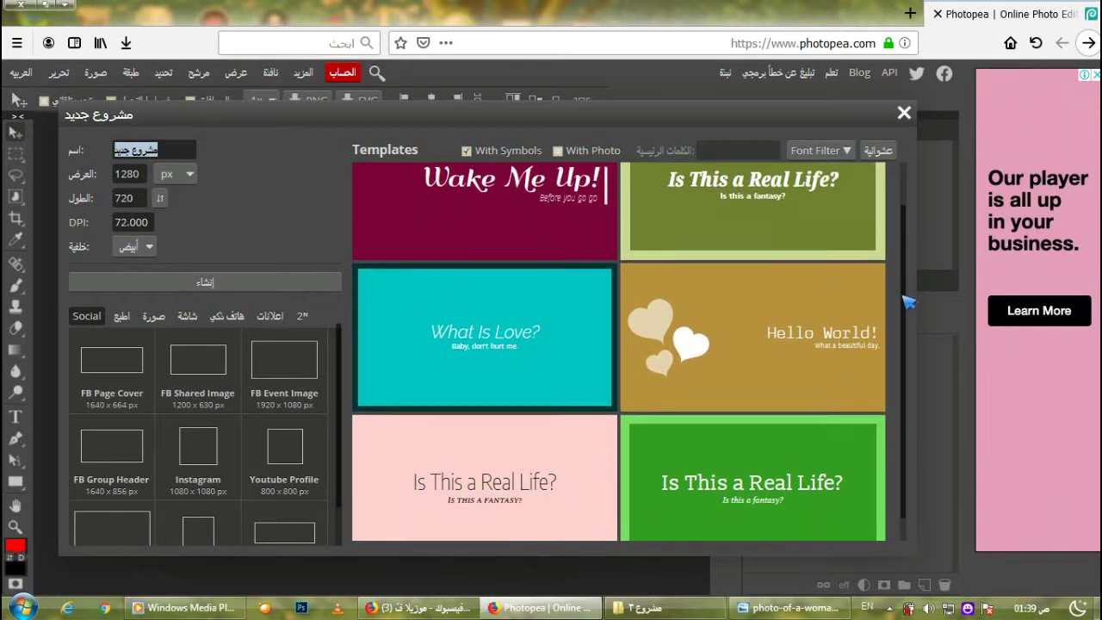
drag(909, 284, 896, 216)
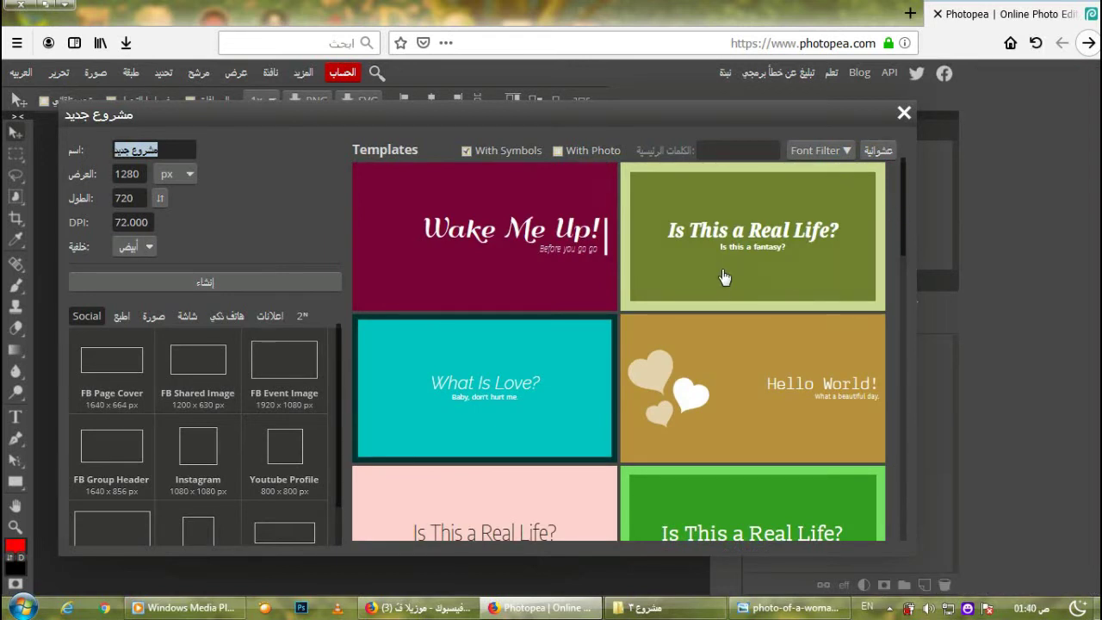
click(508, 244)
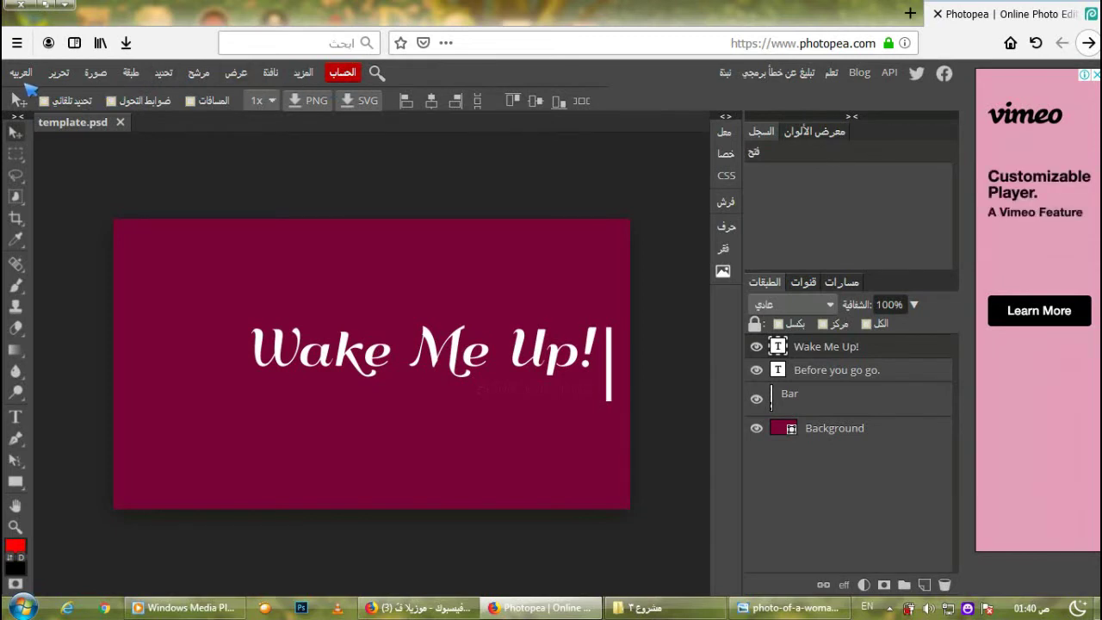
click(21, 72)
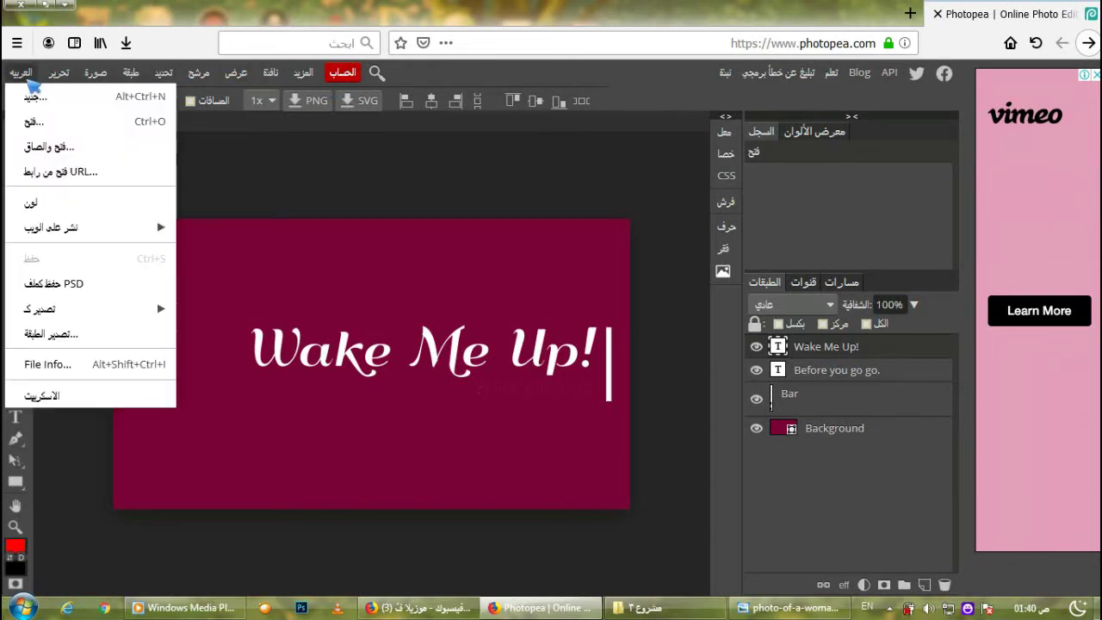
click(59, 74)
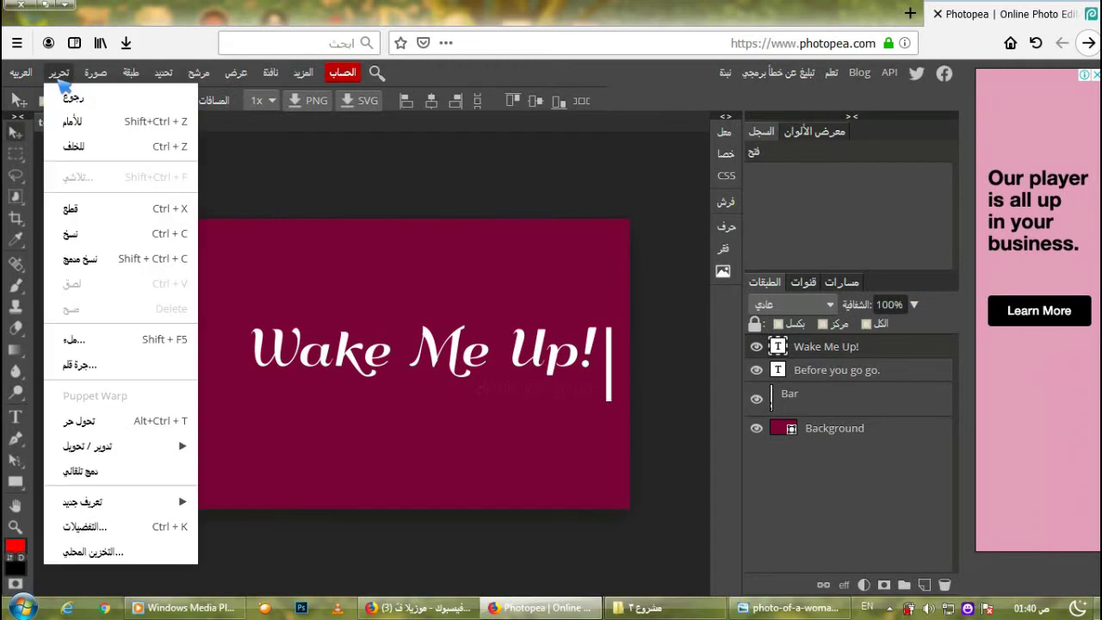
mouse_move(137, 79)
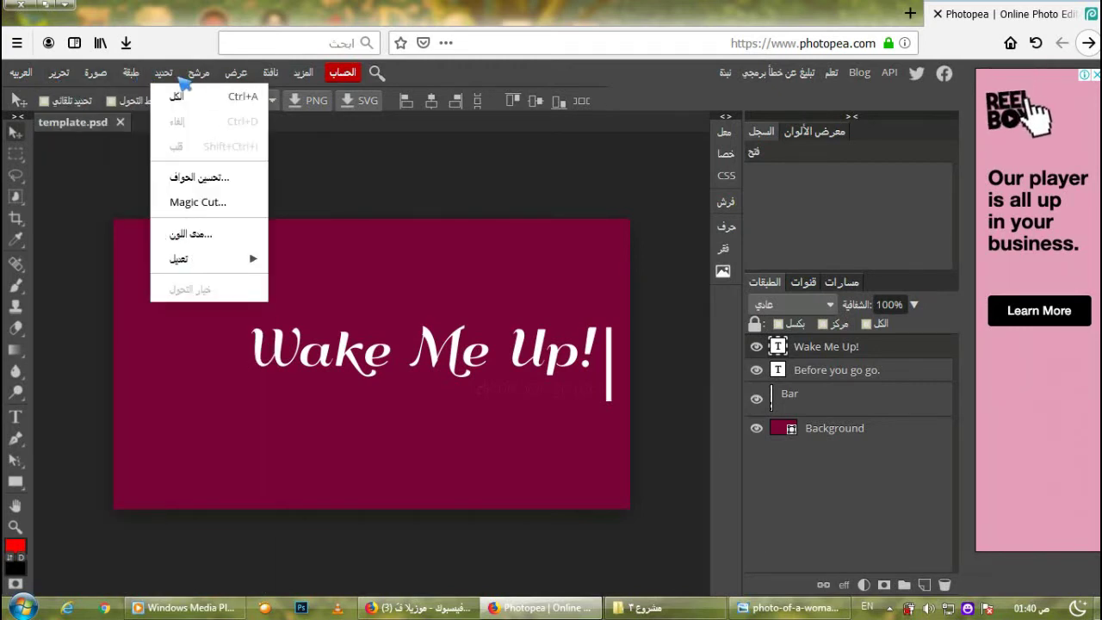
mouse_move(254, 75)
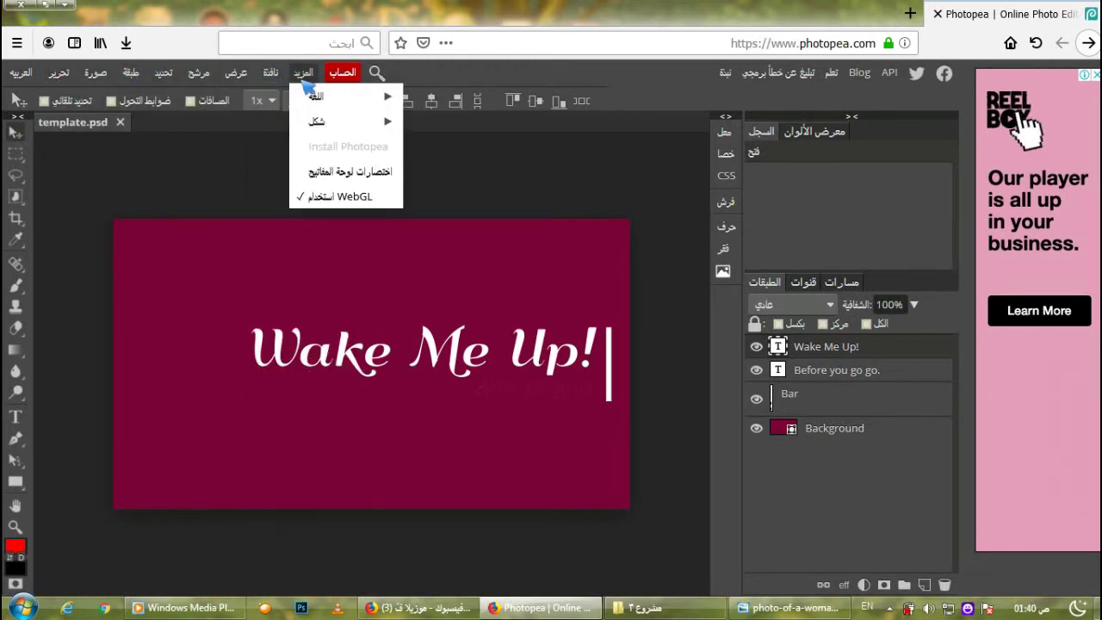
- Move the "Wake Me Up!" heading slightly up and to the left, away from the white bar
click(17, 140)
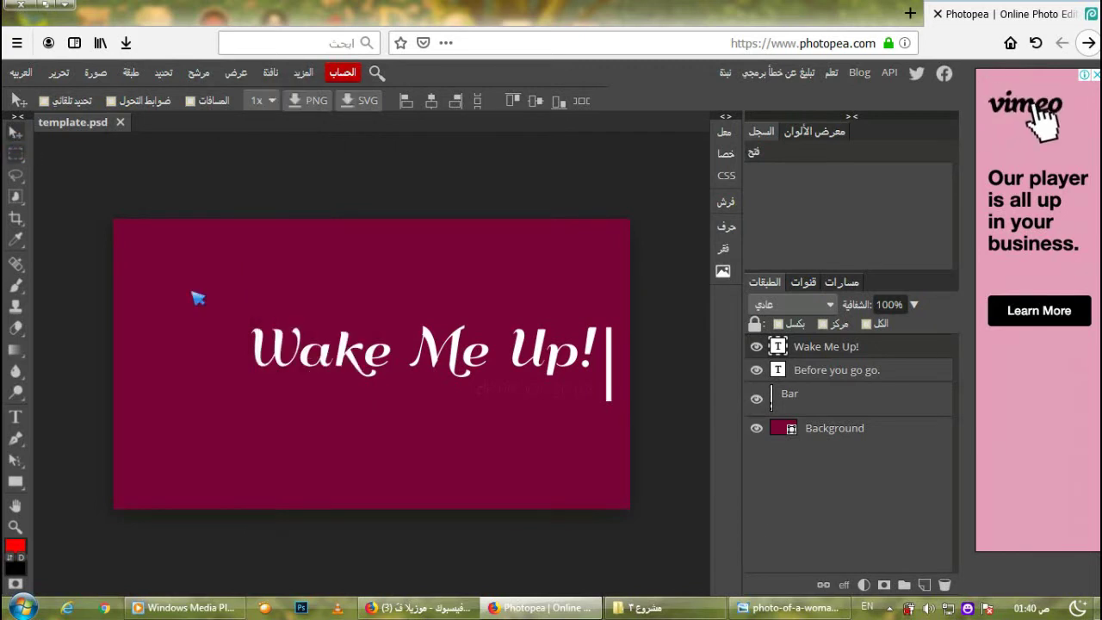
drag(311, 361, 259, 349)
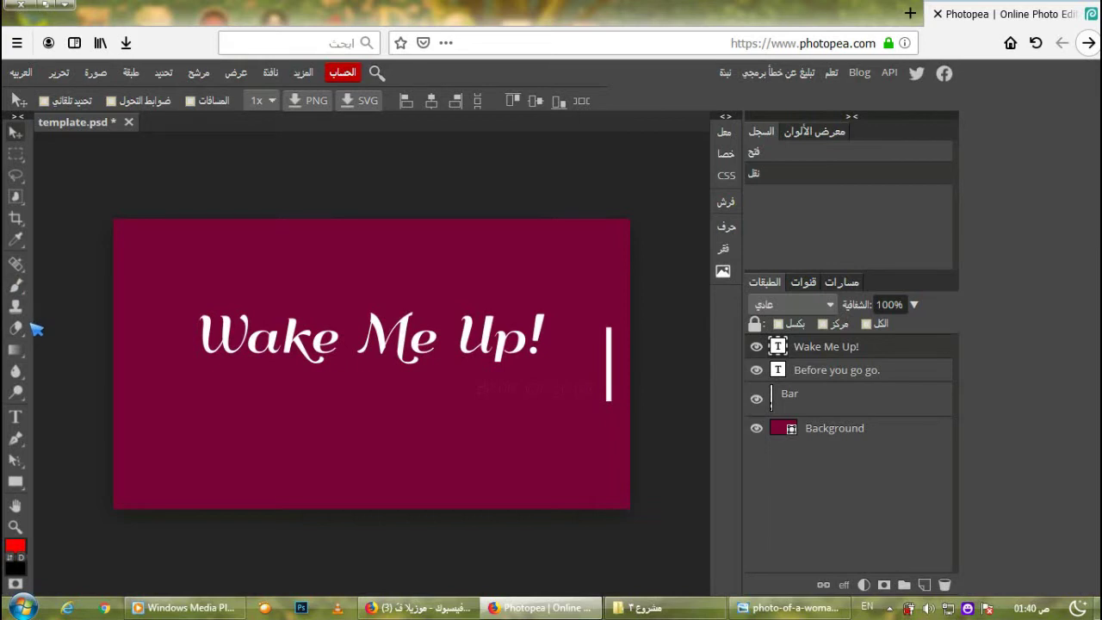
- Add the text "AM" below the heading and move it to the horizontal middle of the canvas
click(15, 417)
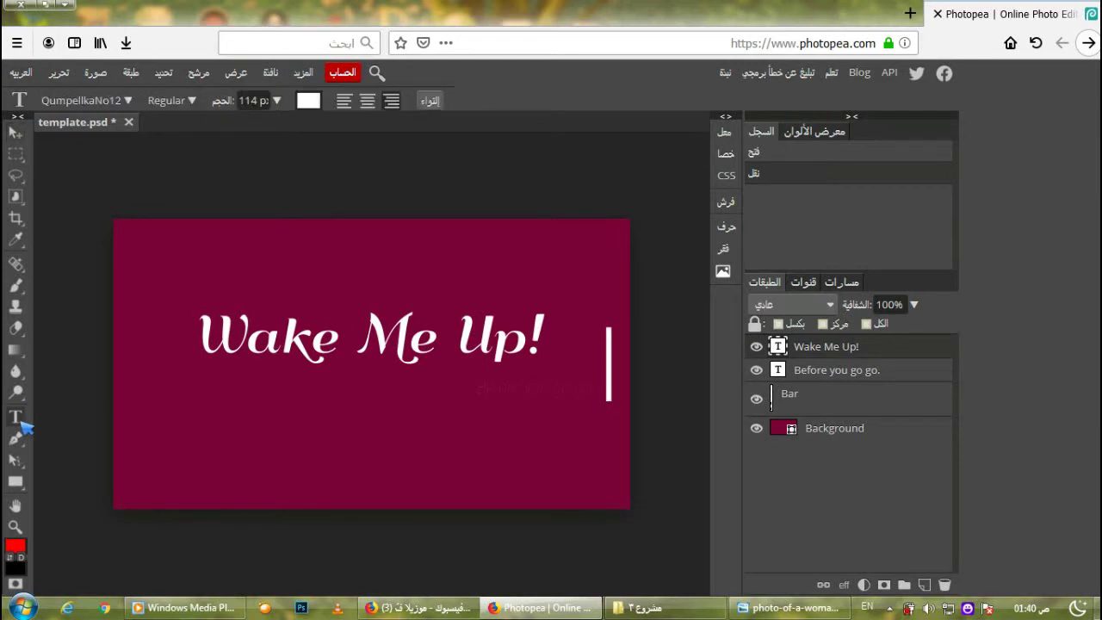
click(296, 430)
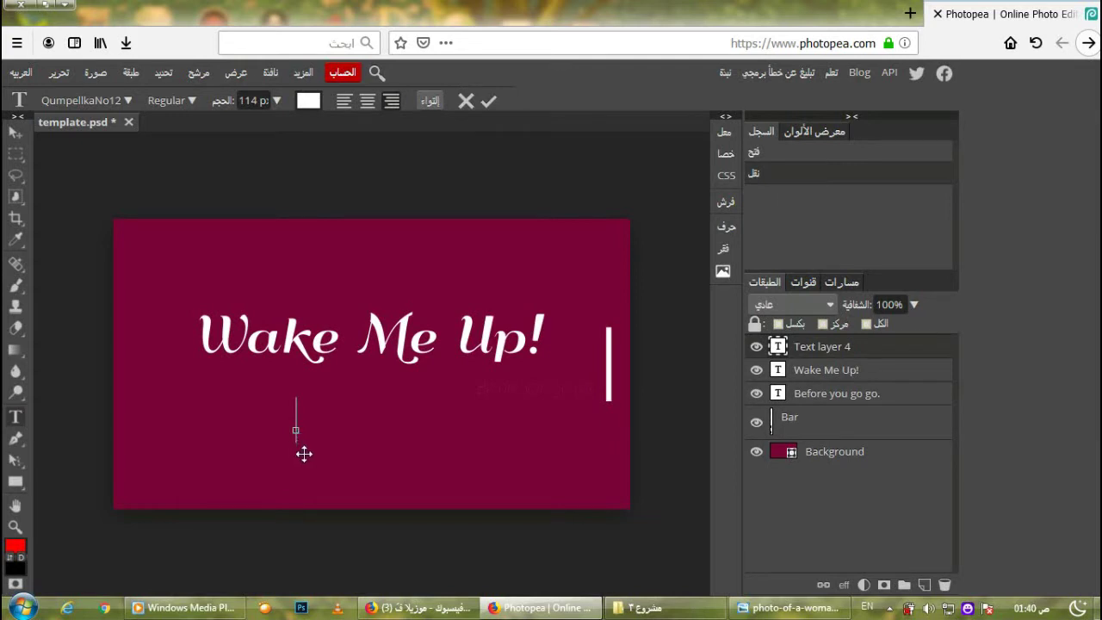
text(A)
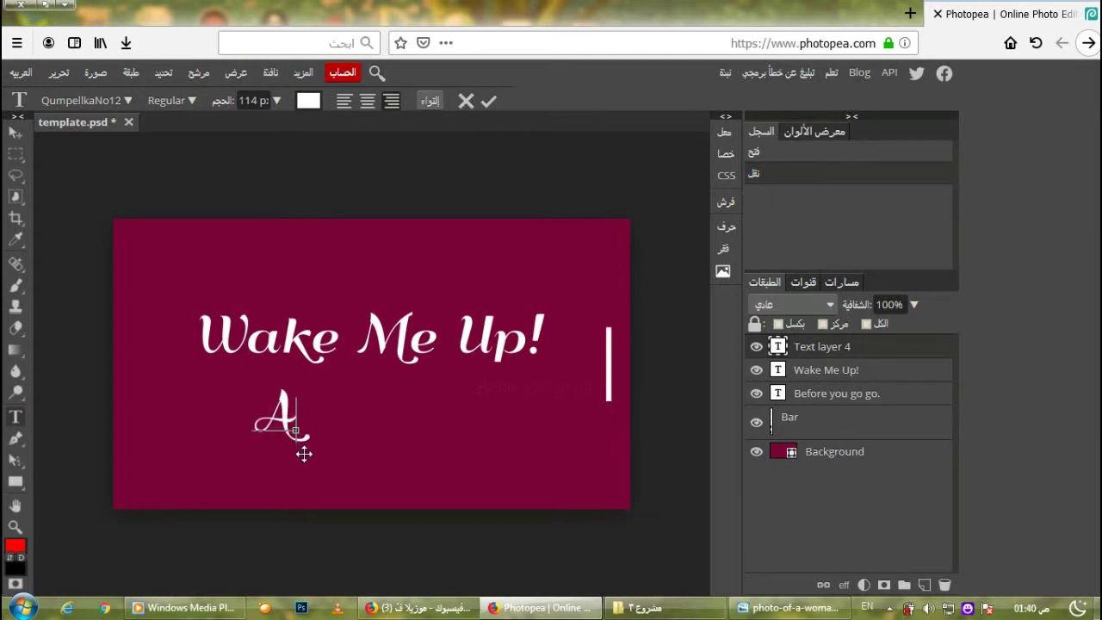
text(M)
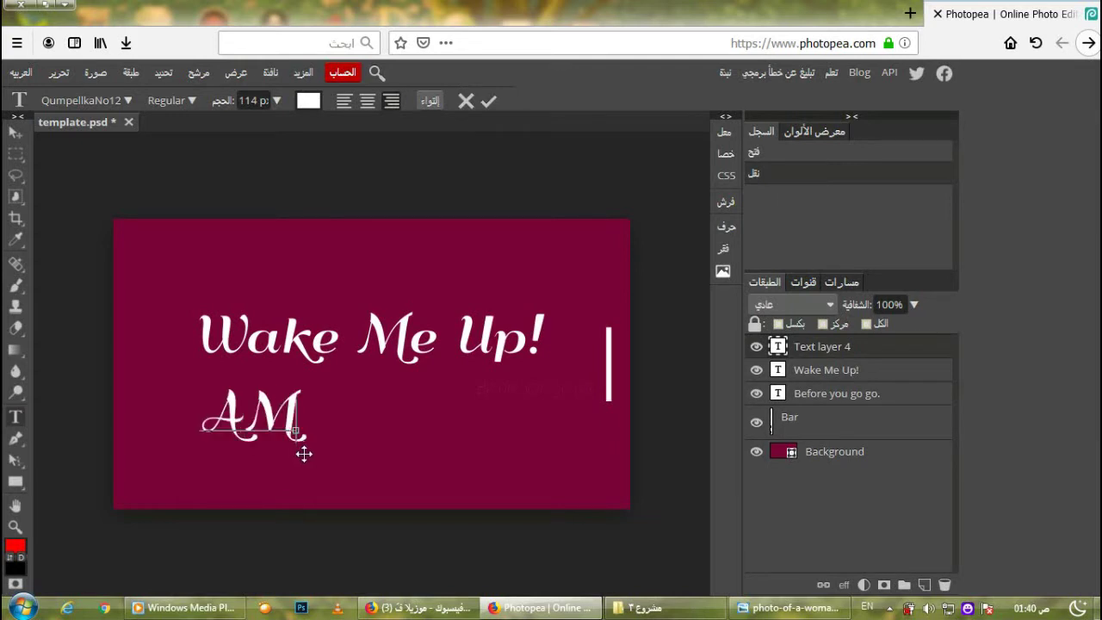
click(16, 132)
drag(261, 424, 374, 451)
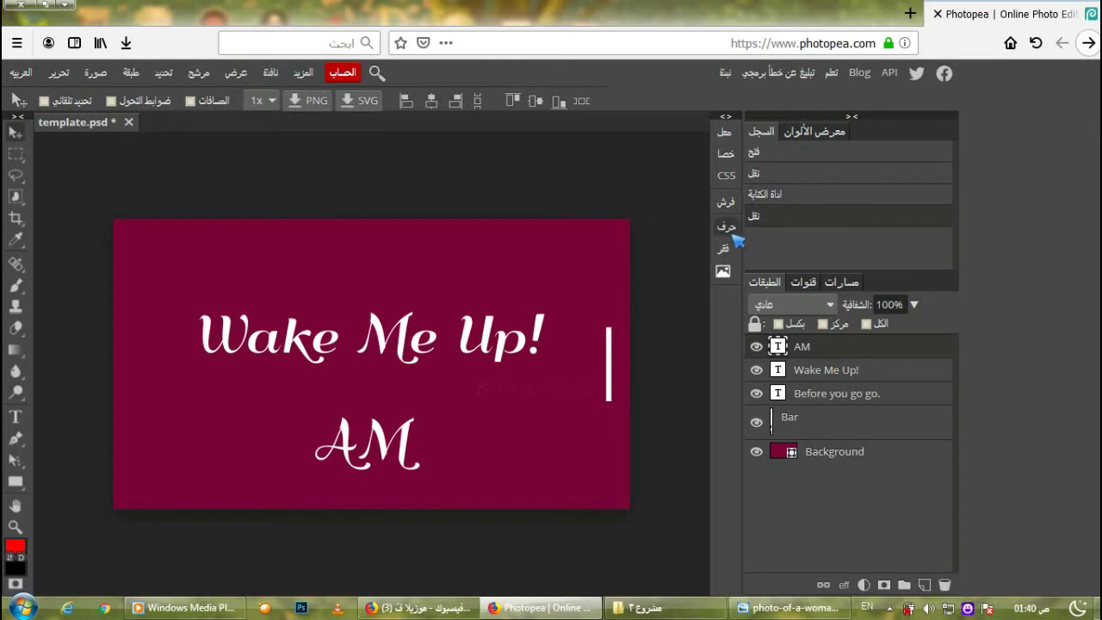
- Set the AM text's size to 166 px and apply italic, small caps and superscript styling
click(734, 237)
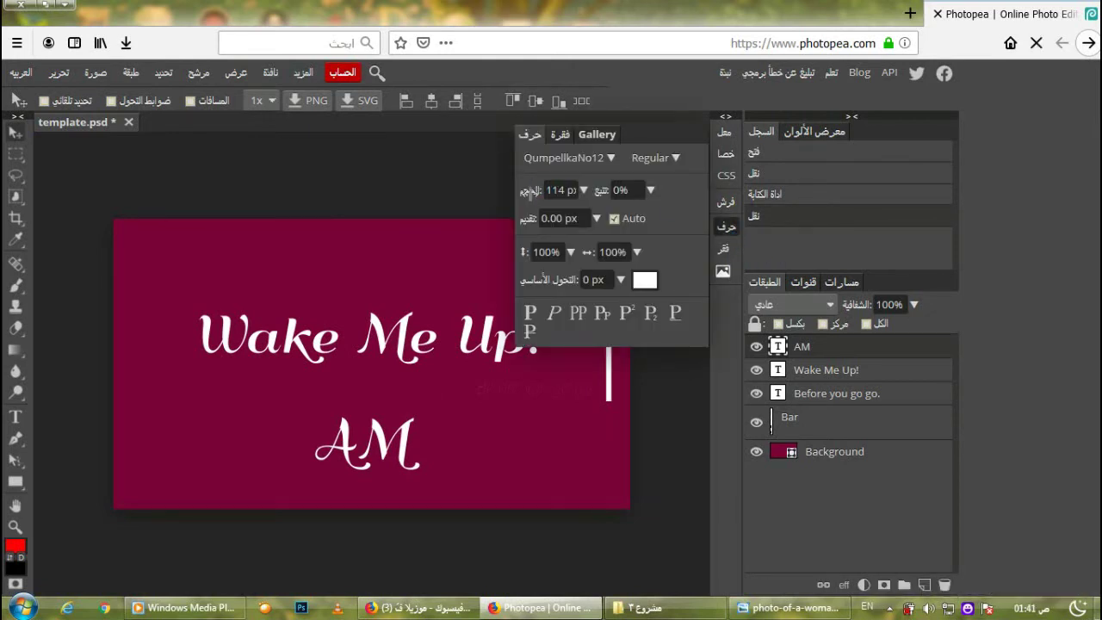
drag(531, 191, 562, 196)
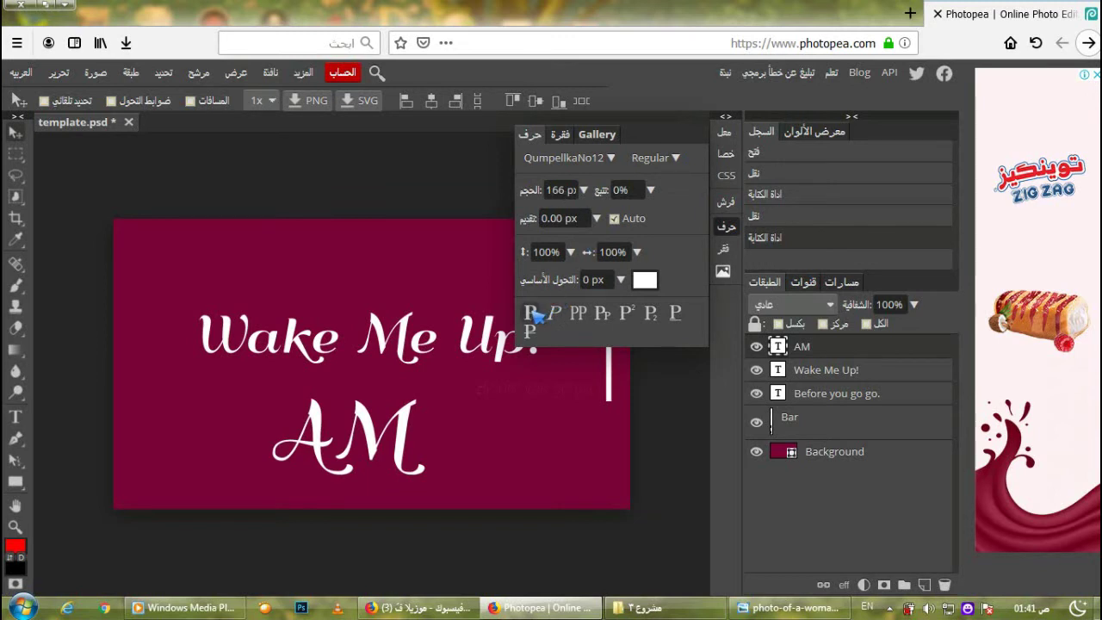
click(531, 312)
click(556, 314)
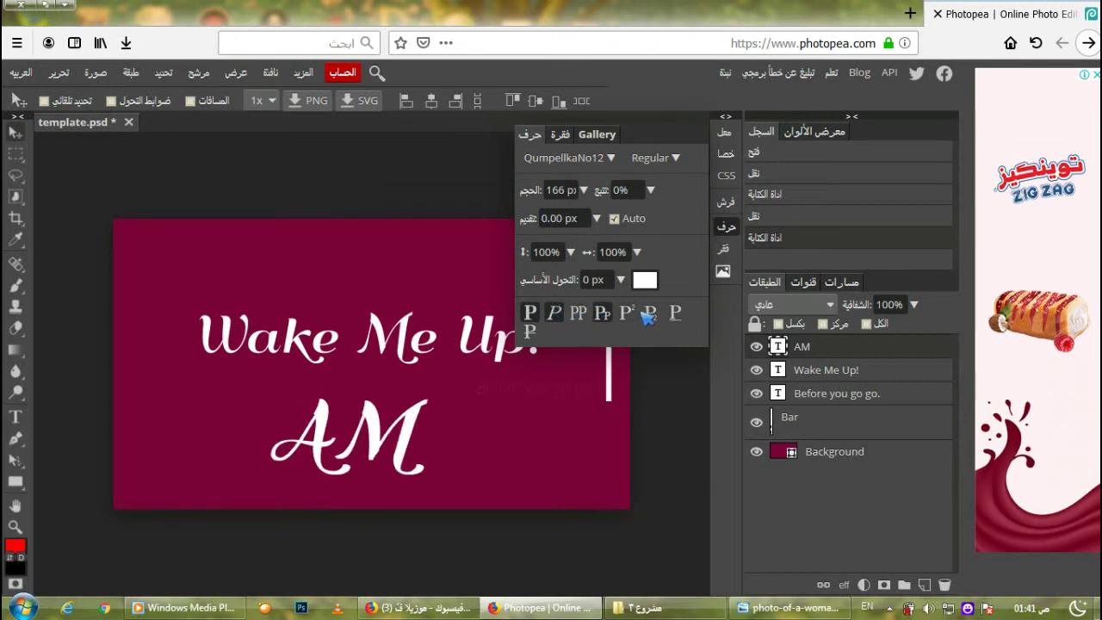
click(627, 313)
click(531, 314)
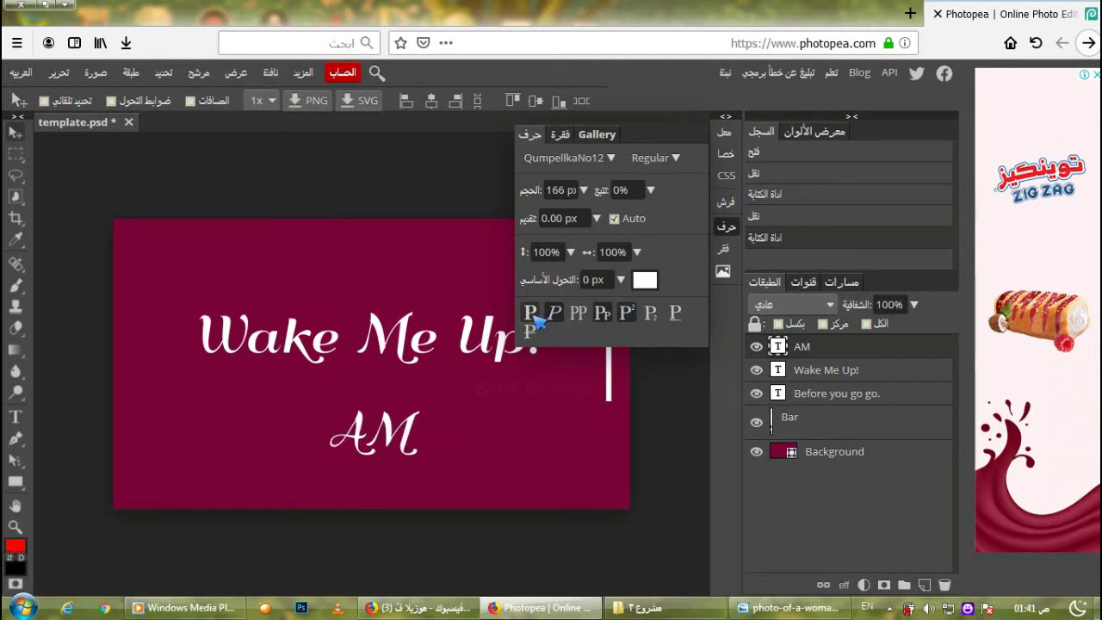
click(727, 228)
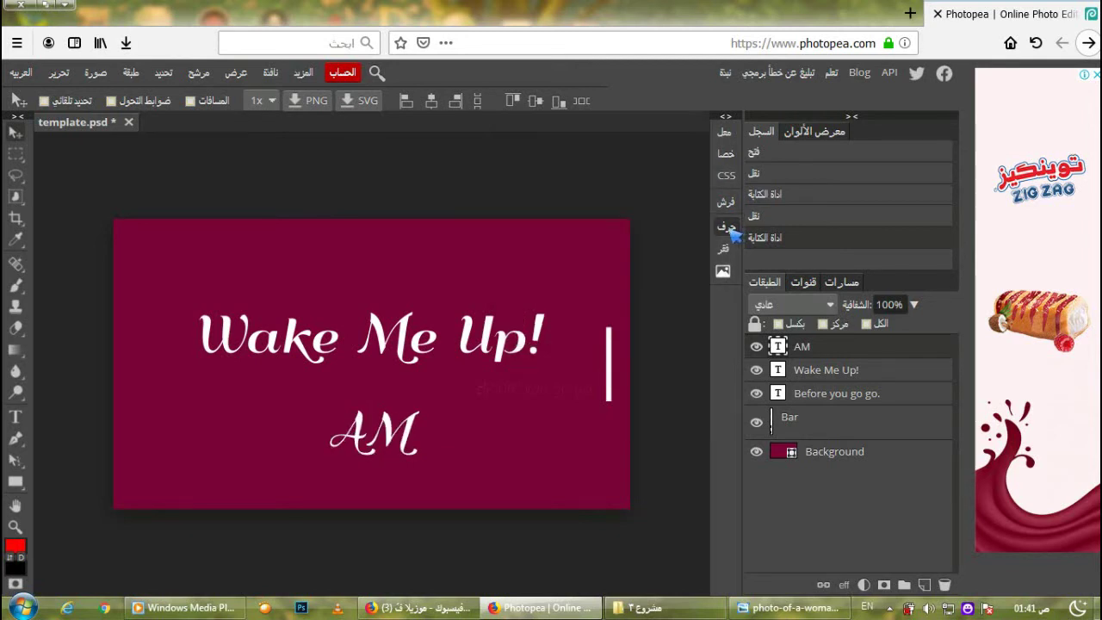
- Show the colour swatches and toggle the AM layer's visibility off and on again
click(812, 134)
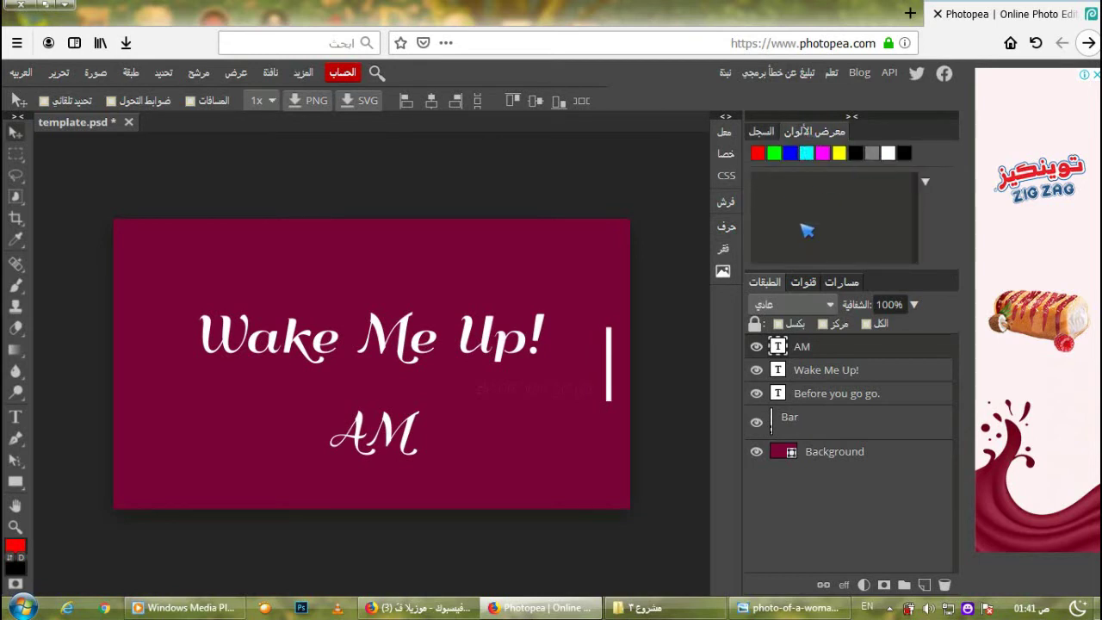
click(756, 348)
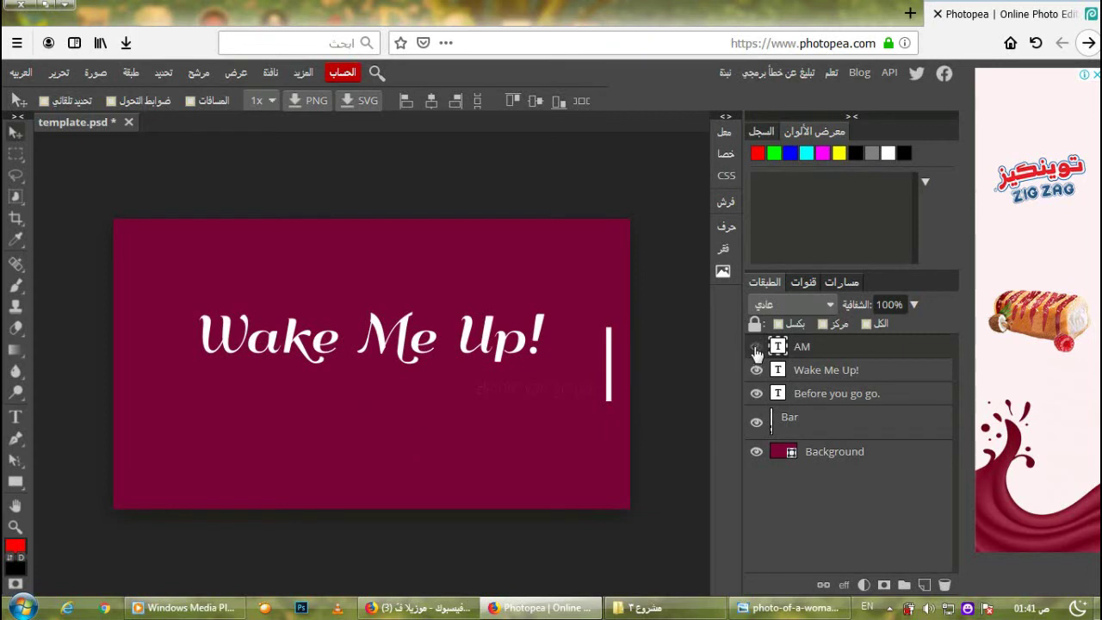
click(756, 349)
click(756, 347)
click(756, 348)
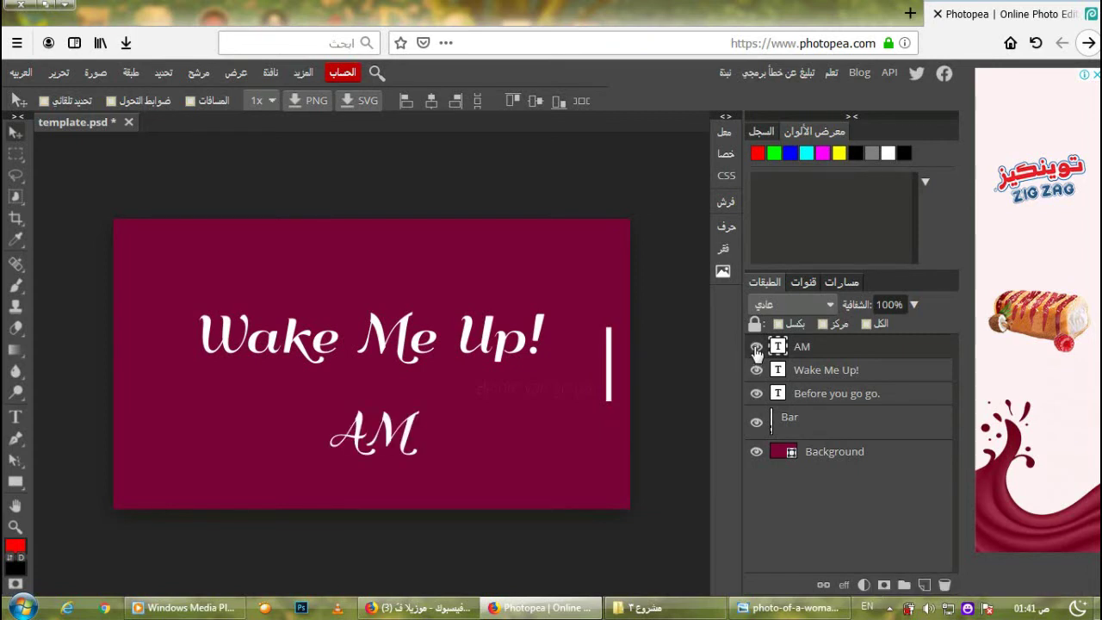
- Try the opacity slider on the AM layer, keeping the opacity at 100%
click(913, 306)
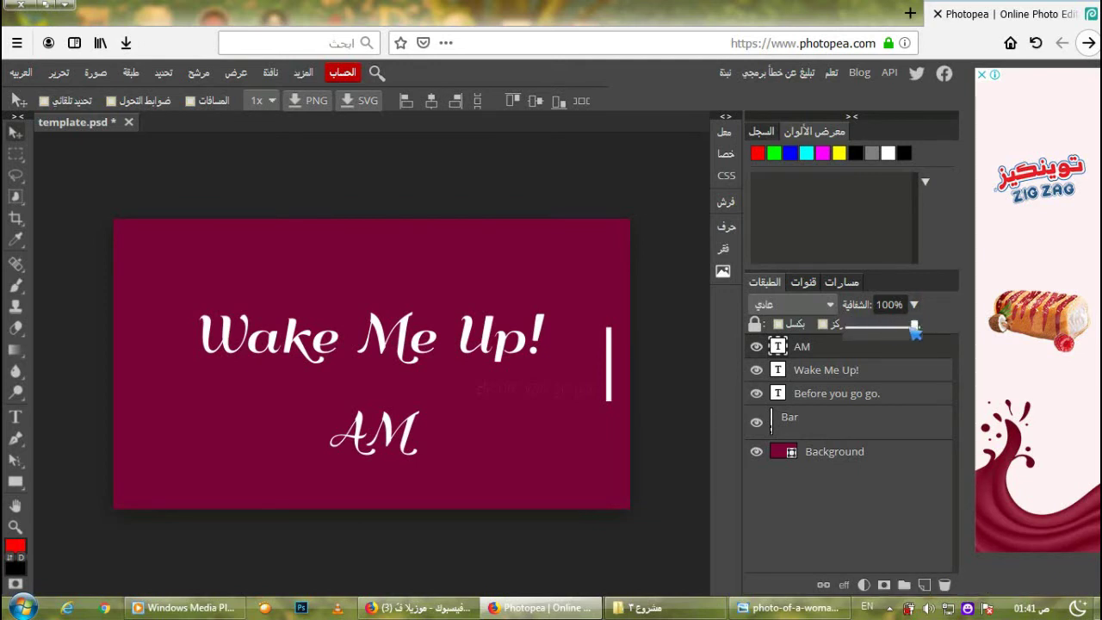
drag(916, 326, 936, 347)
click(939, 321)
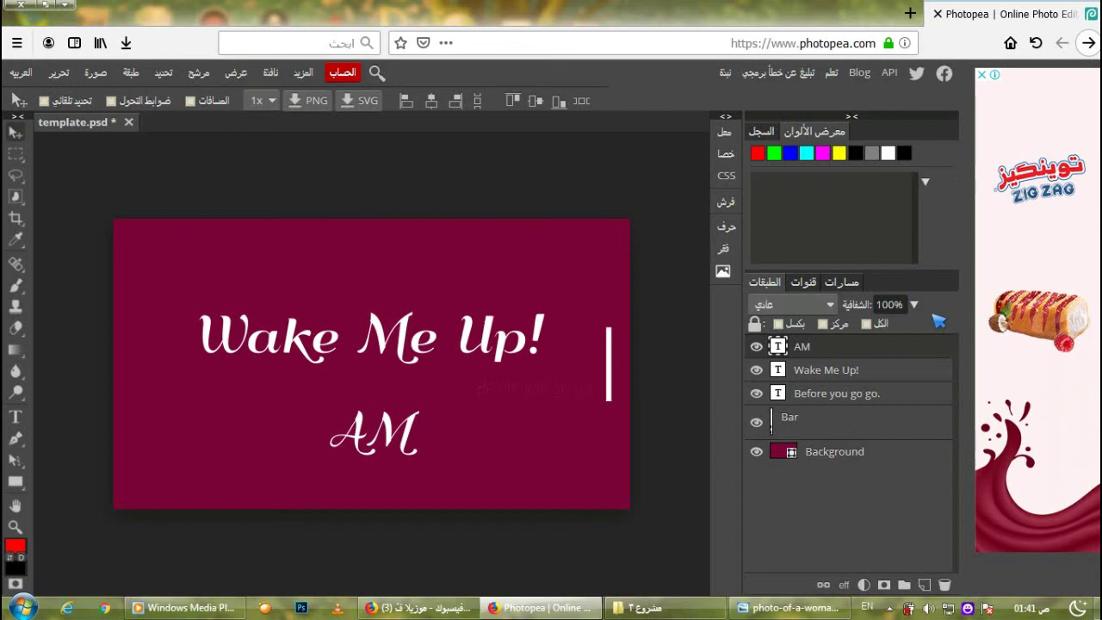
click(14, 549)
mouse_move(308, 252)
mouse_down()
mouse_move(254, 311)
mouse_move(148, 245)
mouse_move(287, 345)
mouse_up()
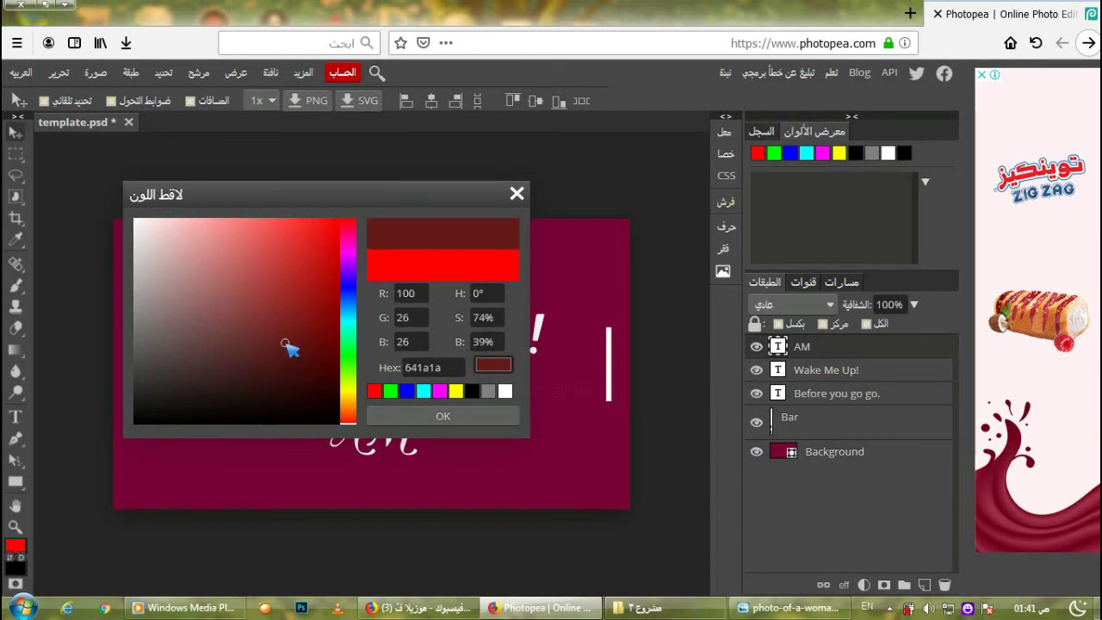
click(423, 392)
mouse_move(263, 293)
mouse_down()
mouse_move(233, 288)
mouse_move(292, 239)
mouse_move(315, 254)
mouse_up()
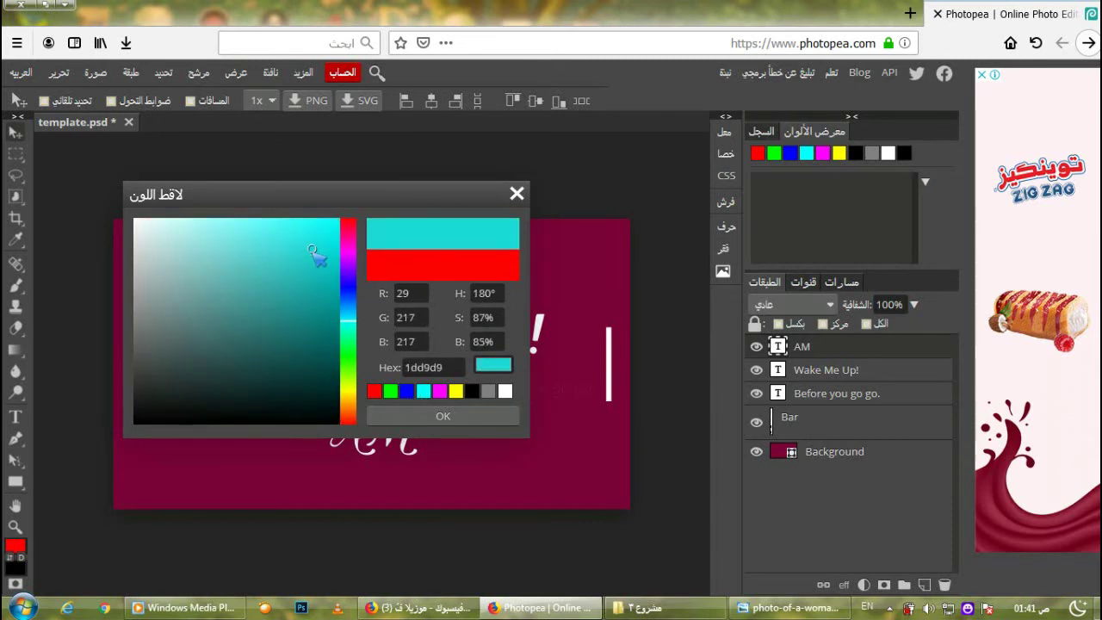
click(516, 194)
- Draw a rectangular selection around the AM text, another around the "Wake Me Up!" heading, and deselect
click(17, 153)
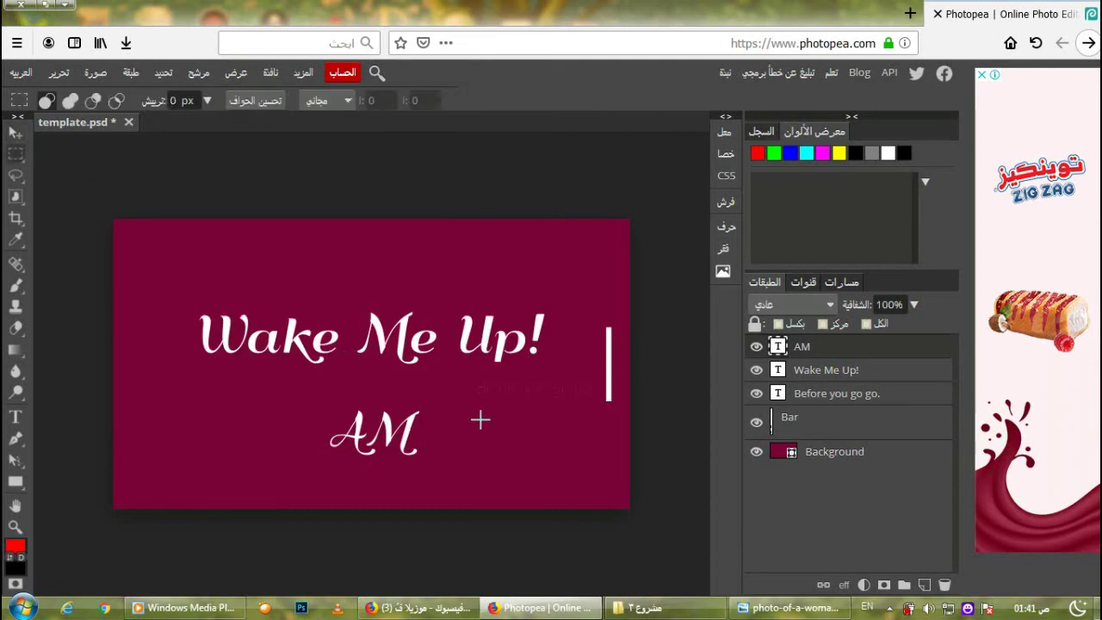
drag(462, 392, 244, 482)
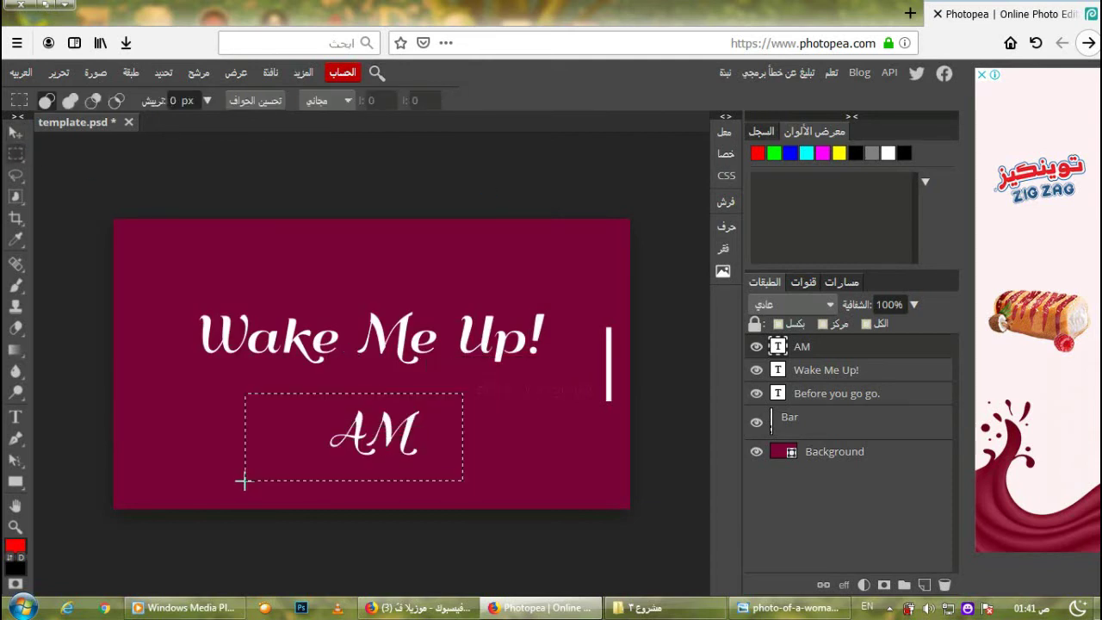
drag(181, 299, 574, 384)
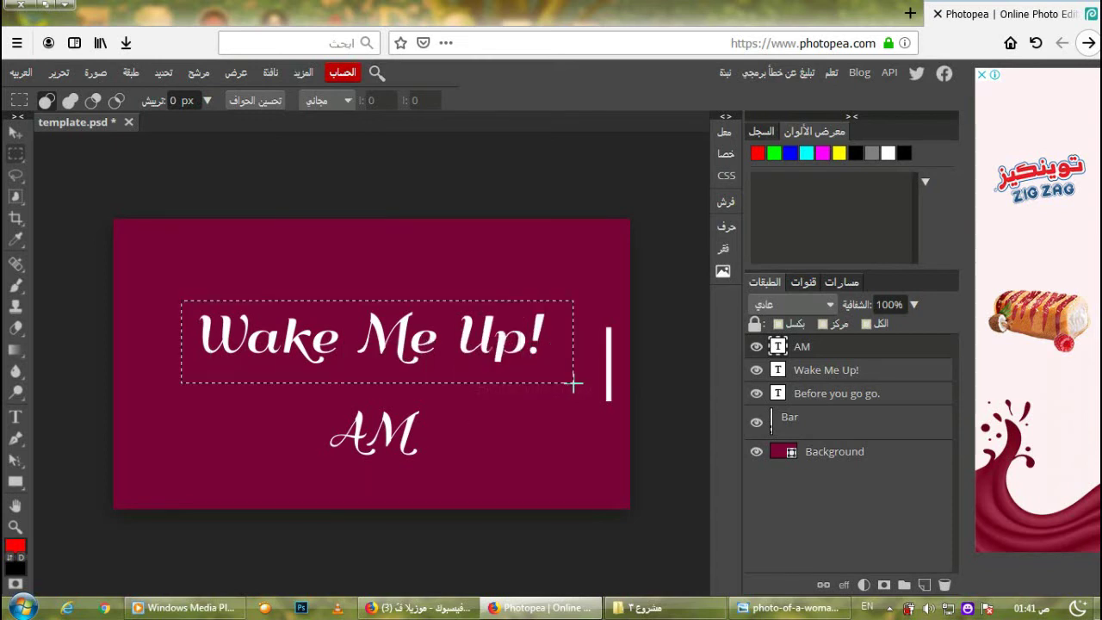
click(162, 433)
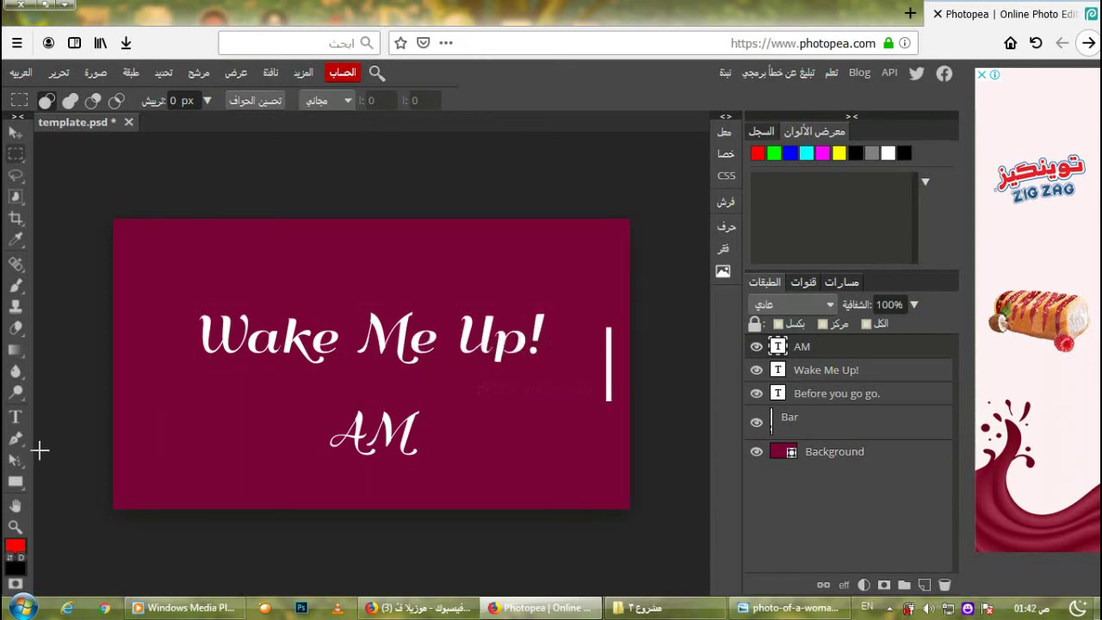
- Draw a curved red shape with the Pen tool over the canvas's upper-left part and delete its layer
click(23, 445)
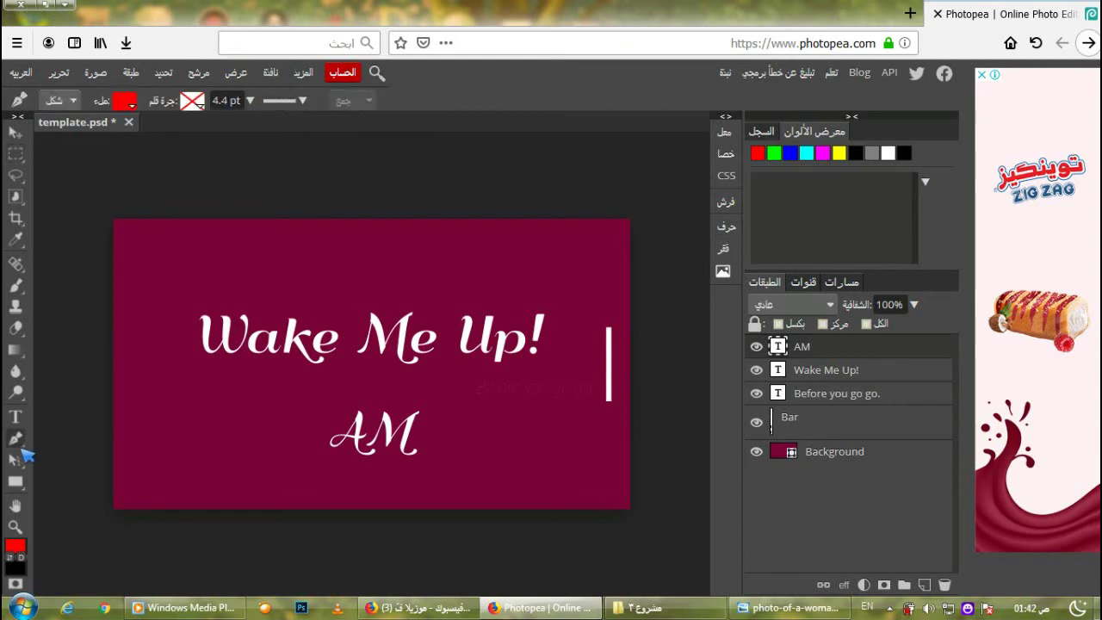
click(198, 429)
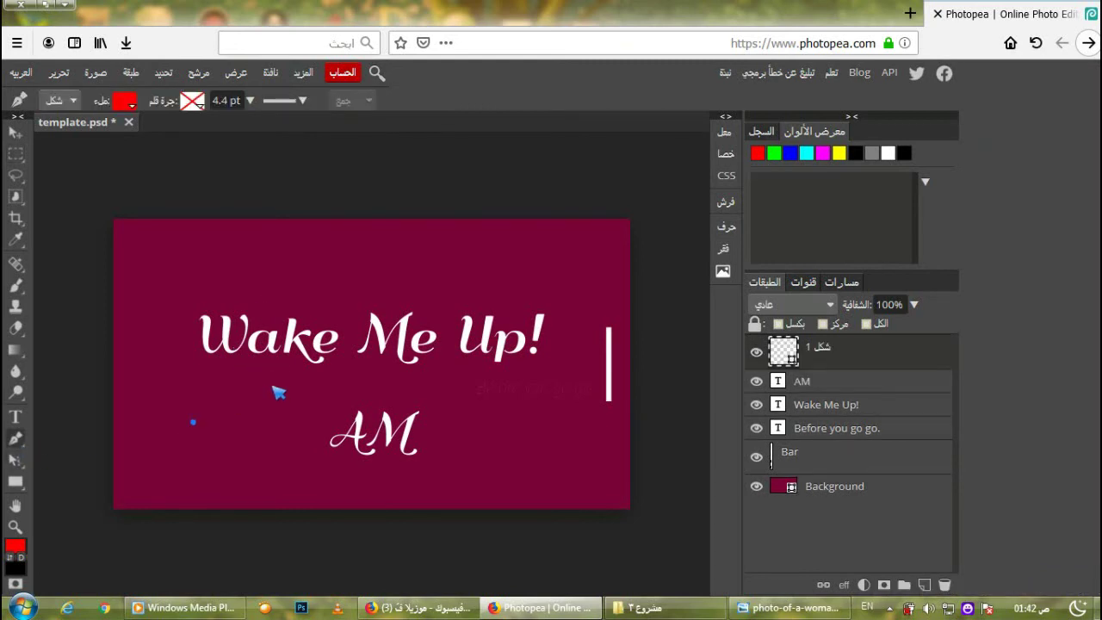
drag(272, 385, 349, 303)
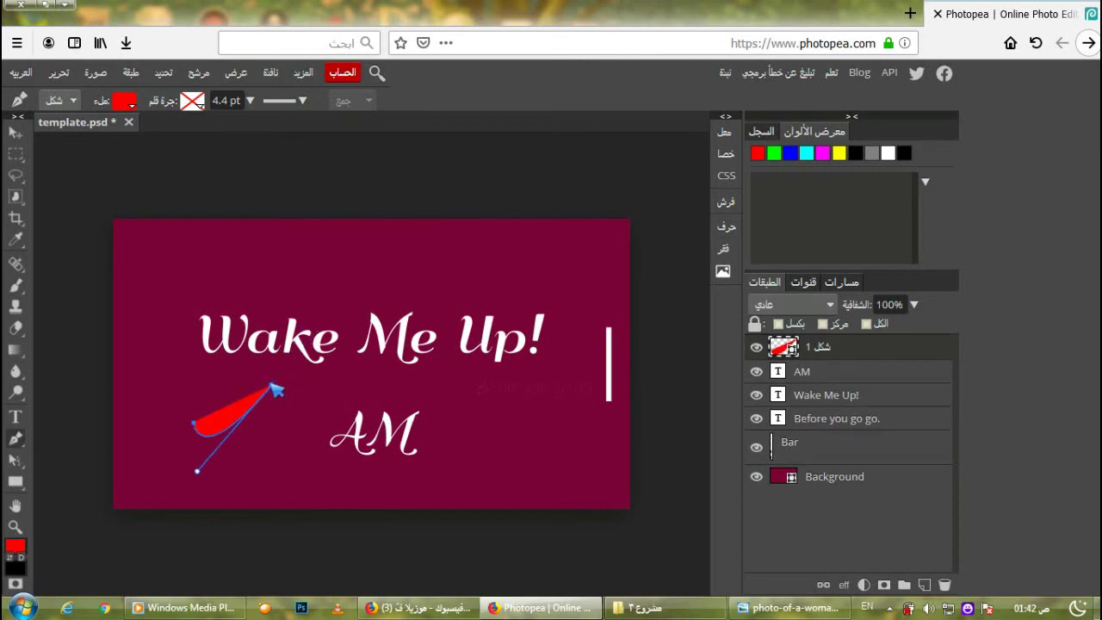
drag(396, 288, 197, 255)
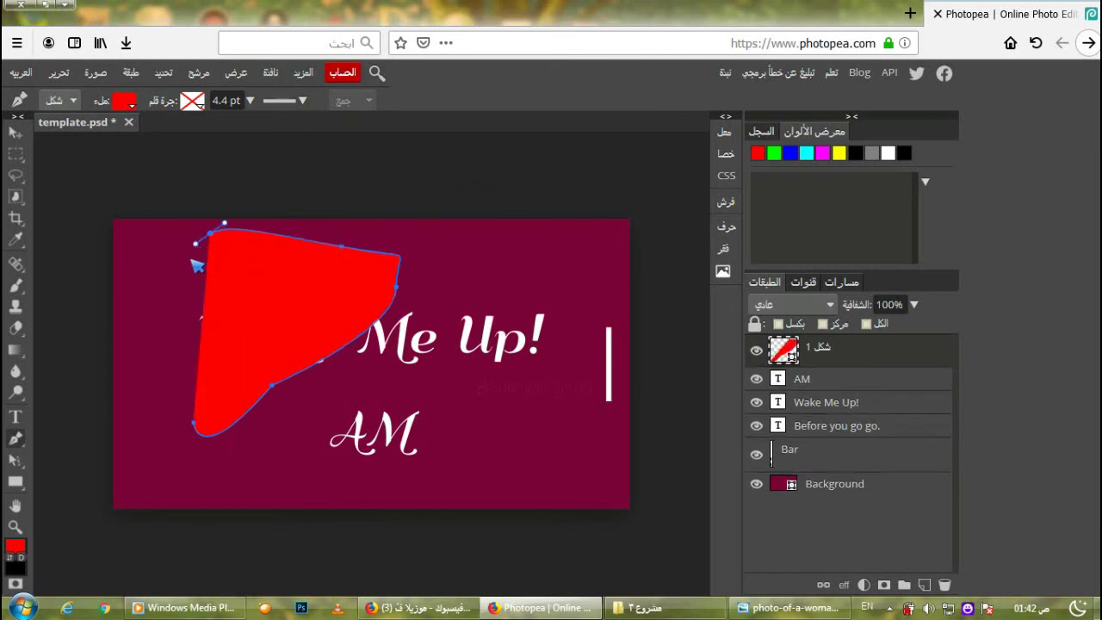
drag(138, 370, 160, 400)
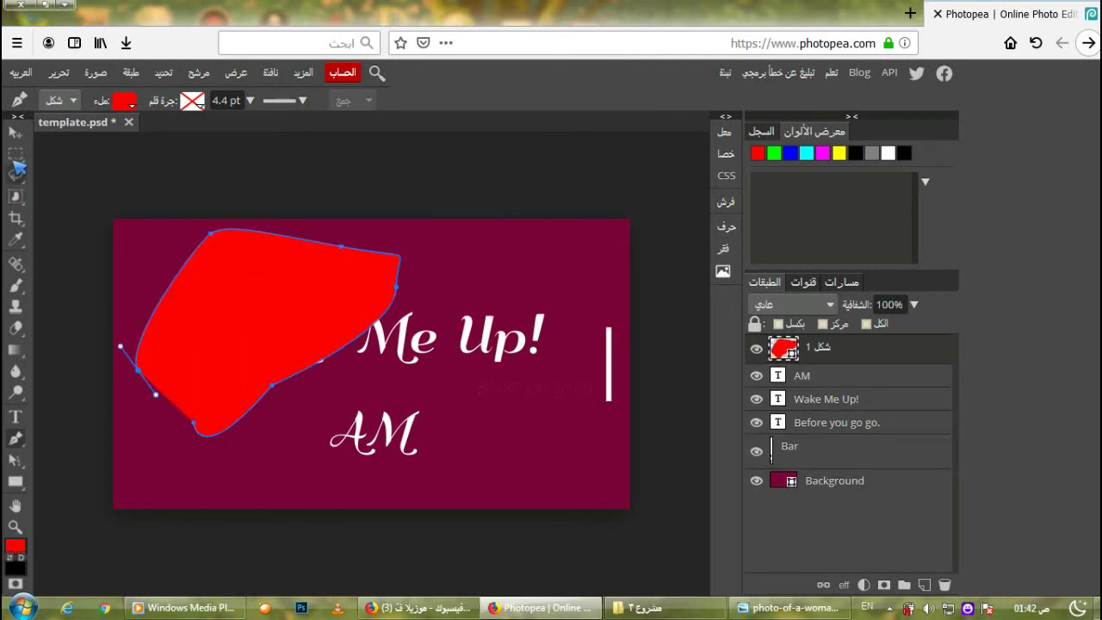
click(15, 134)
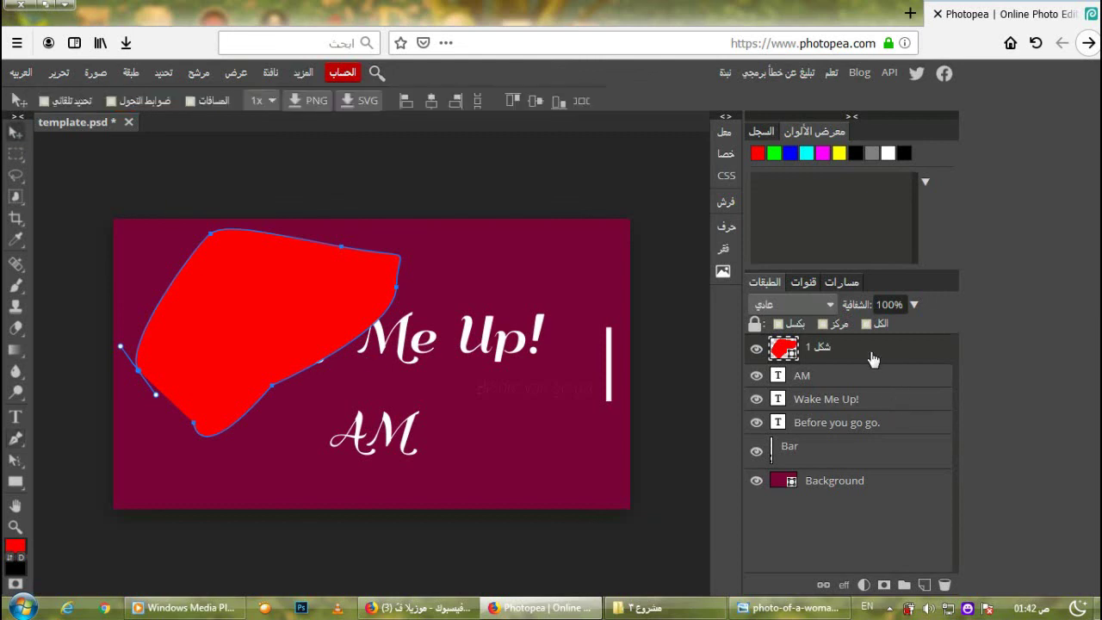
key(Delete)
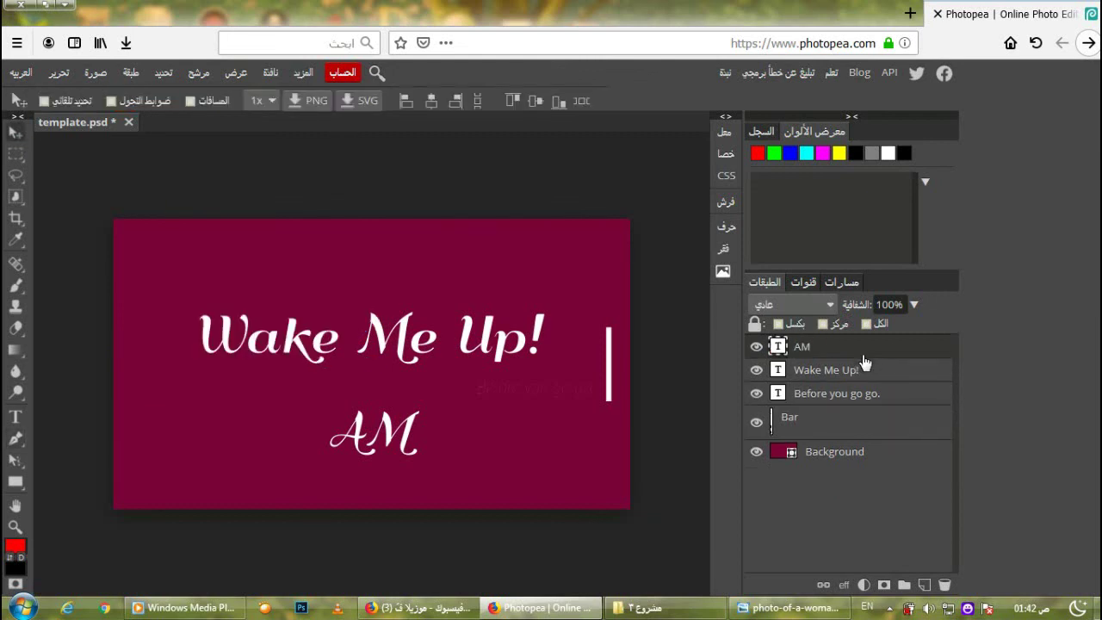